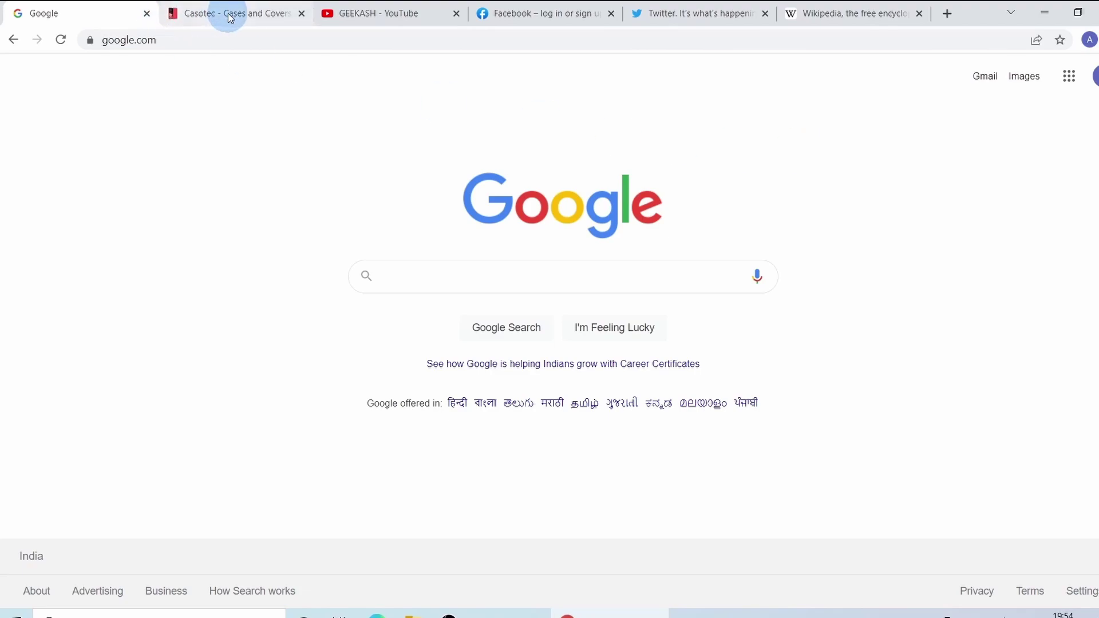
Step: Drag the Casotec tab to the first slot, then view the YouTube and Twitter tabs
drag(243, 18, 86, 18)
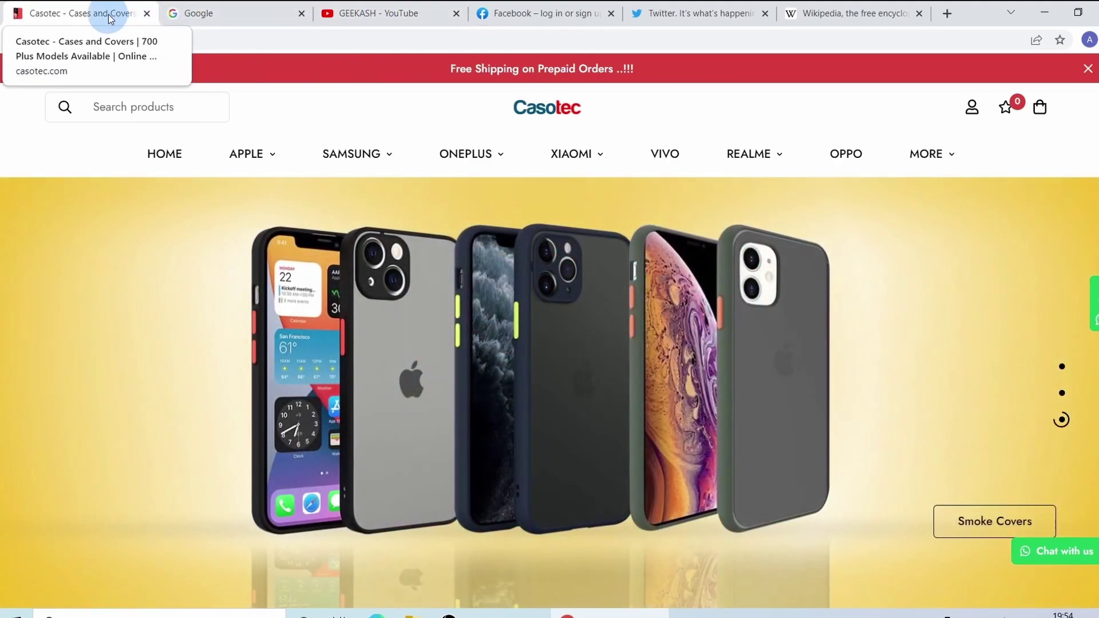
click(365, 17)
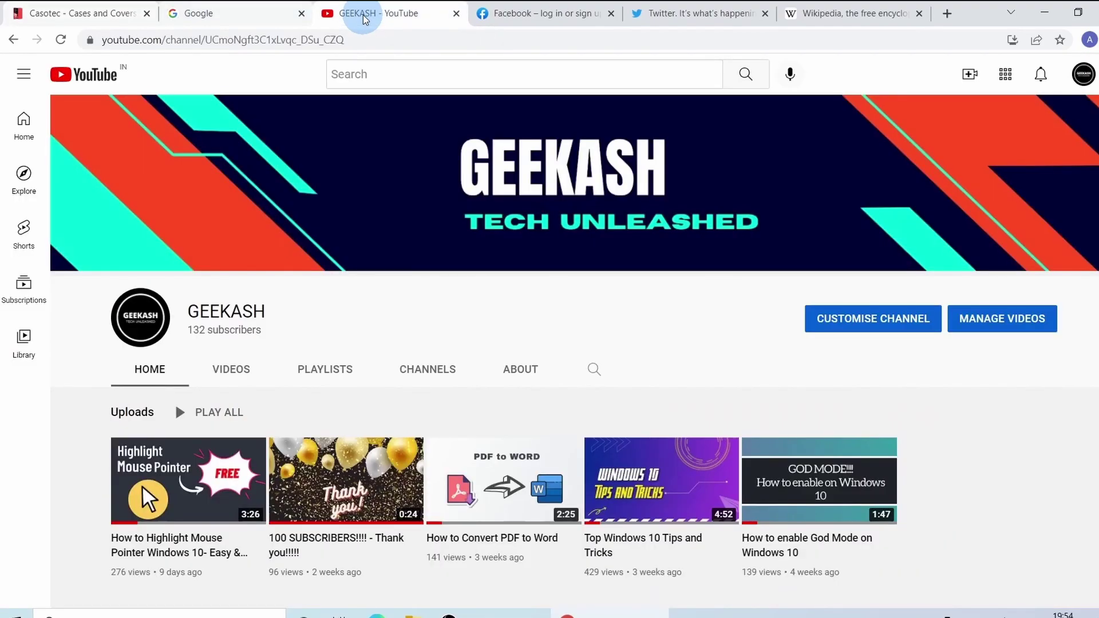
click(703, 17)
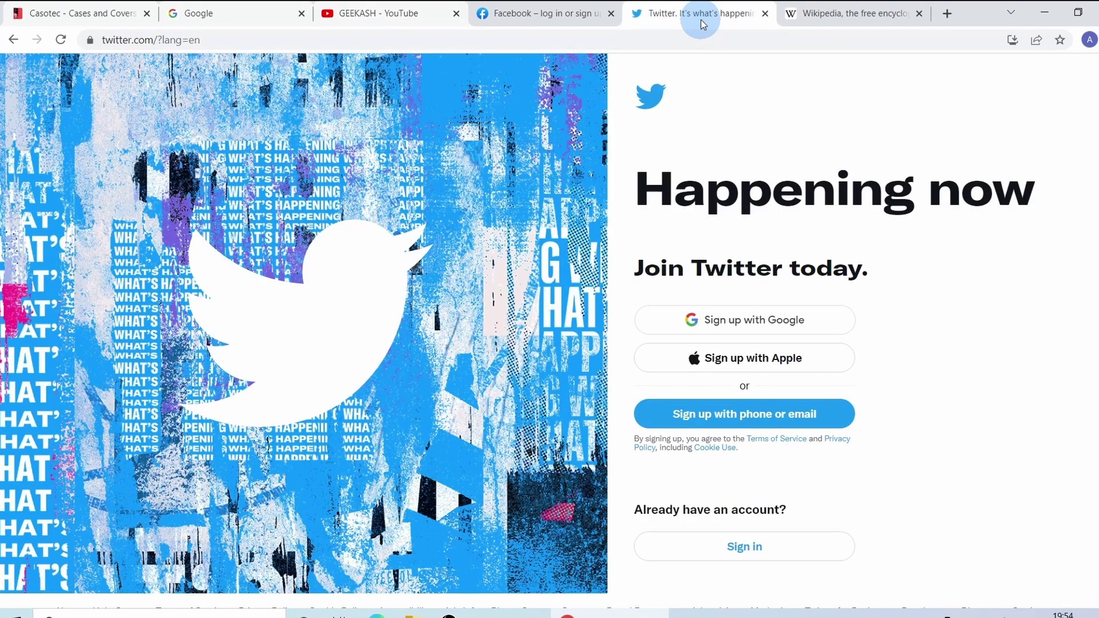
Step: Bring up the Casotec tab's options while switching between the YouTube and Twitter tabs
right_click(69, 10)
click(389, 13)
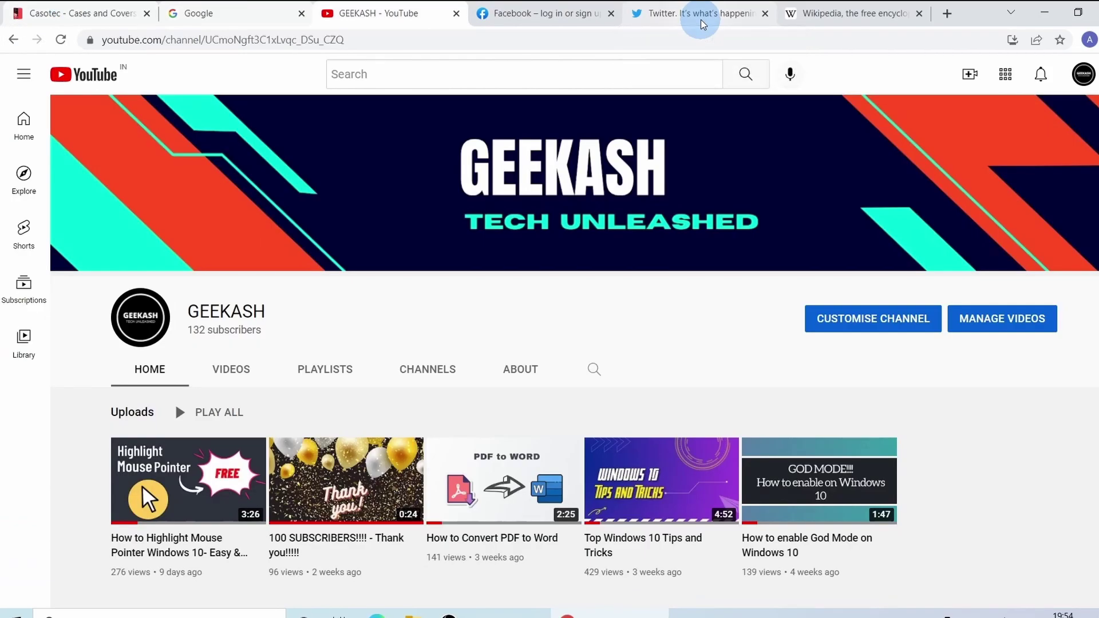
click(702, 21)
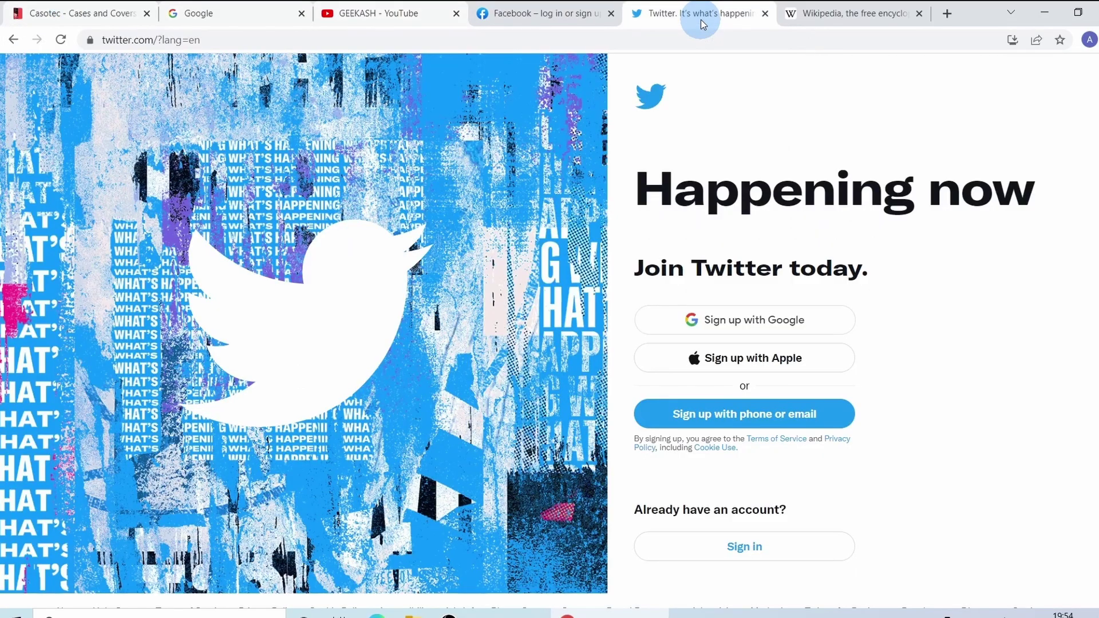
right_click(70, 10)
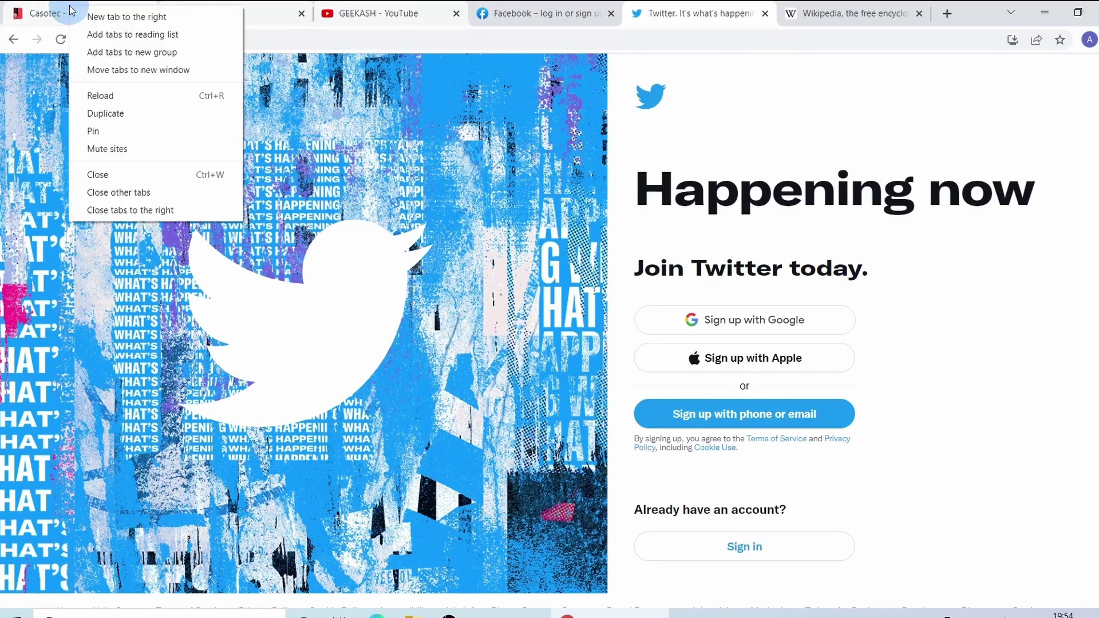
Step: Put the tabs into a new blue group named 'Personal' and collapse it
click(113, 52)
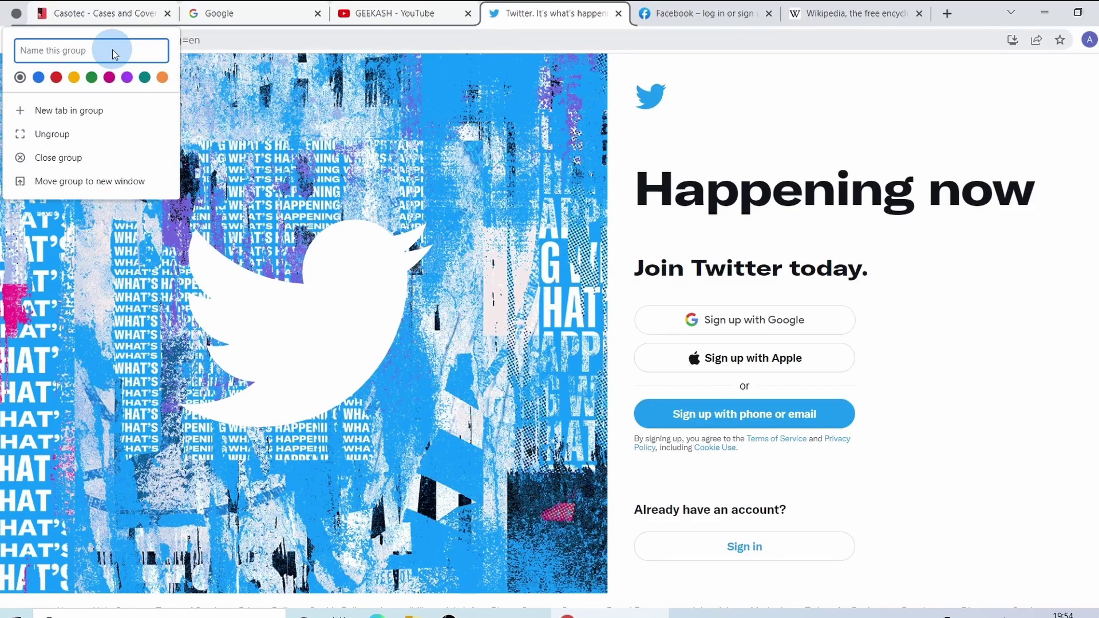
text(Personal)
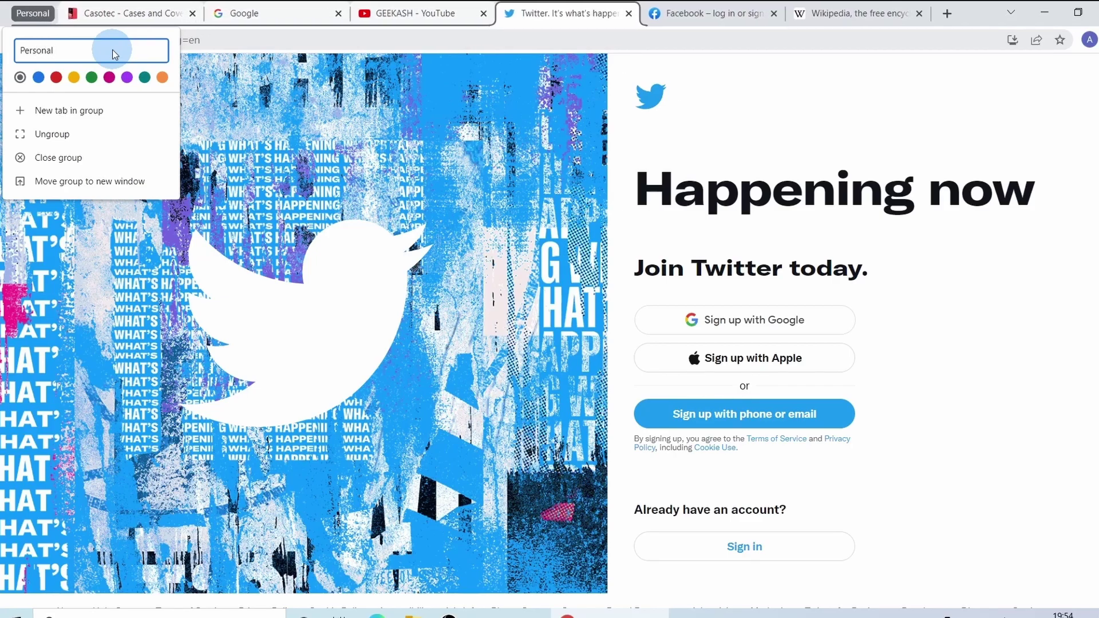
click(39, 77)
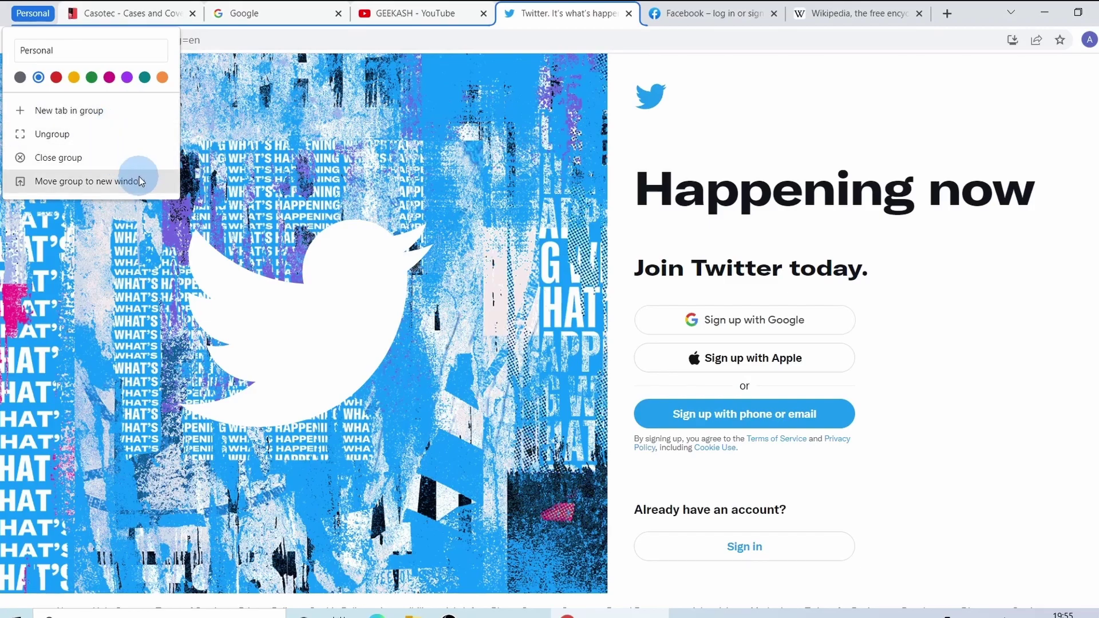
click(219, 59)
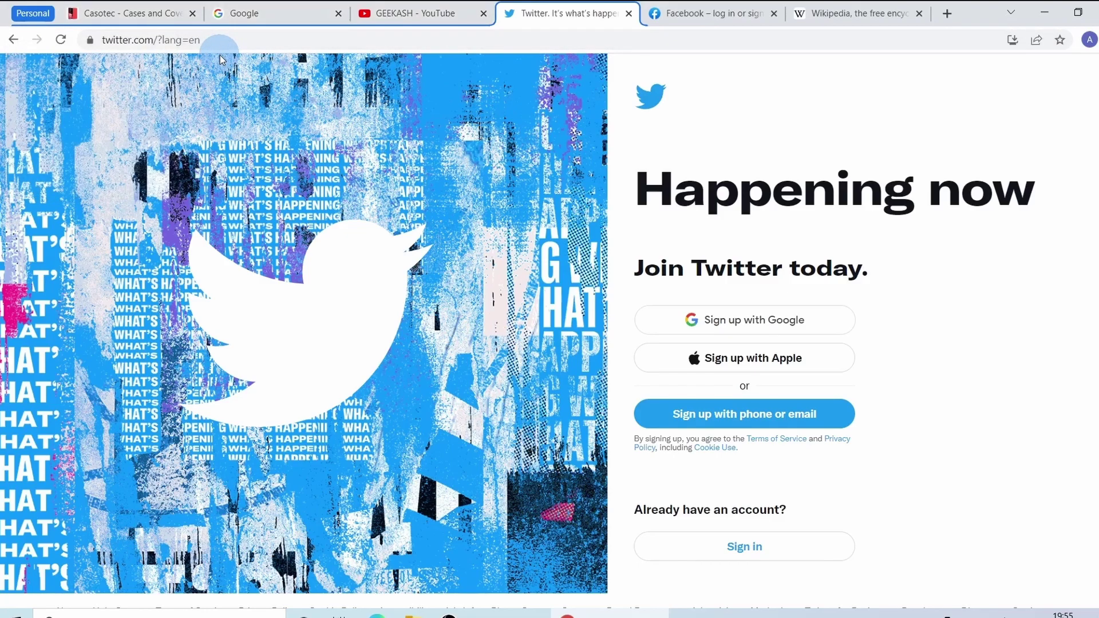
click(35, 16)
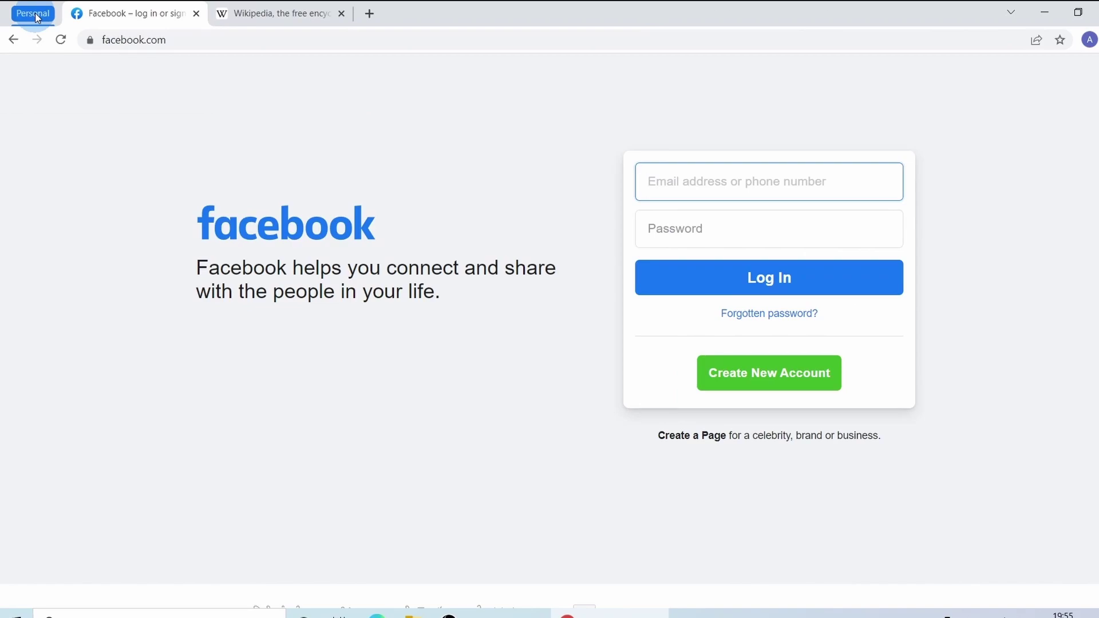
Step: Expand the Personal group and drag Wikipedia between YouTube and Twitter, then back to the end
click(36, 16)
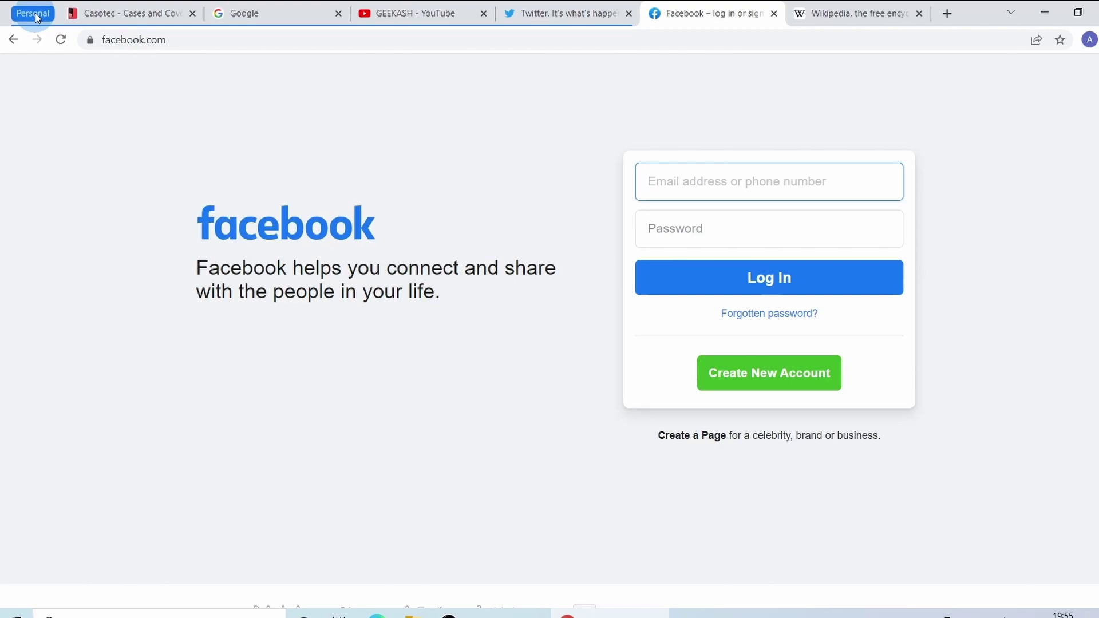
click(824, 17)
drag(785, 24, 525, 24)
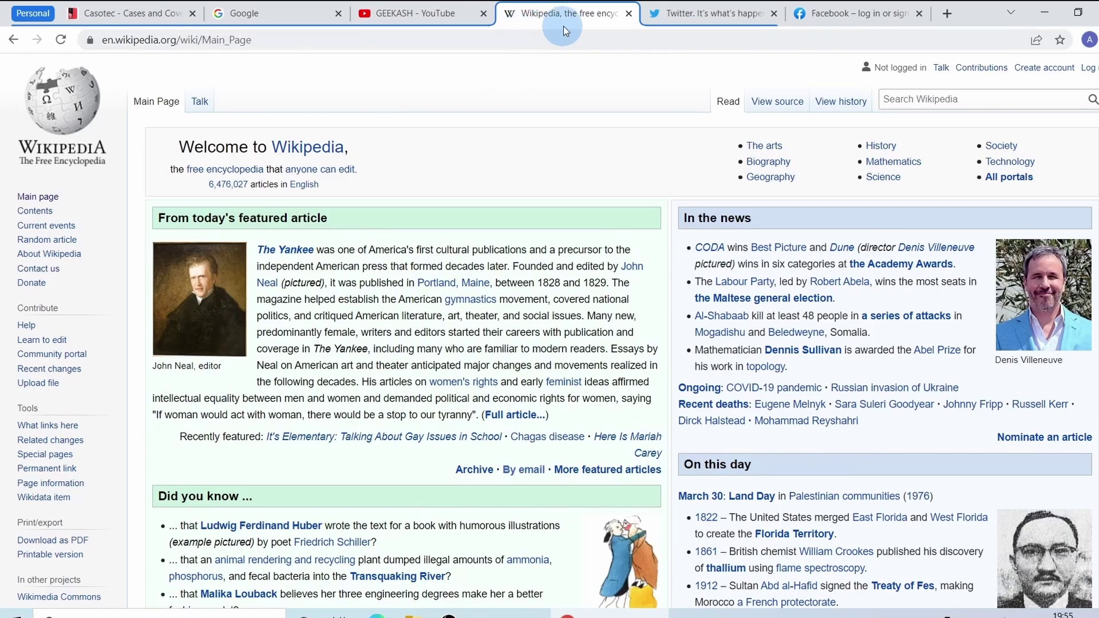
drag(570, 22, 854, 19)
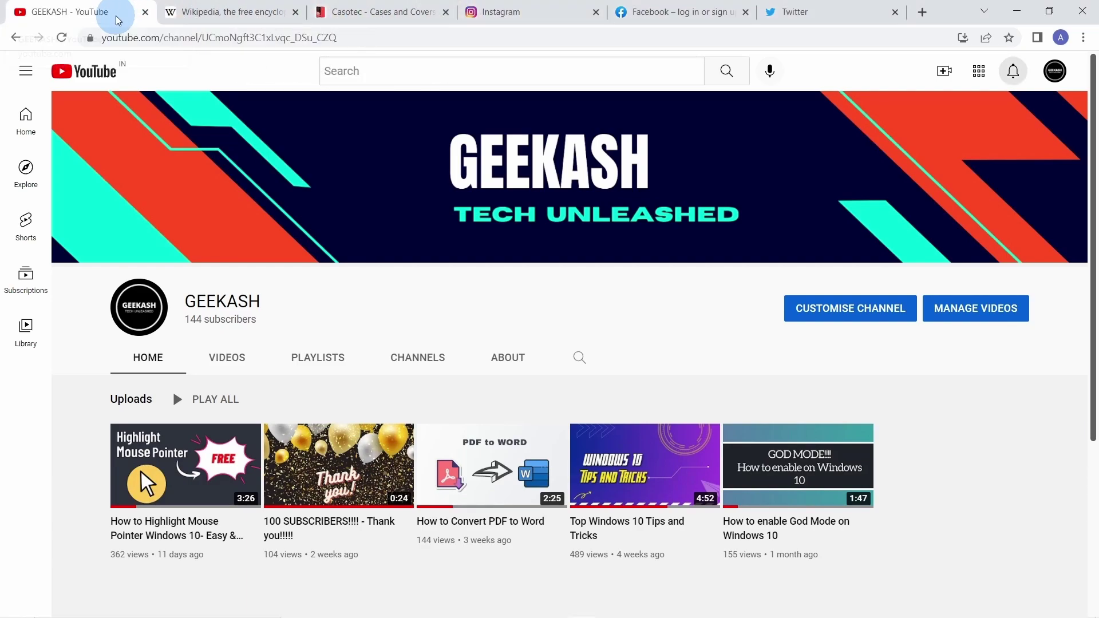
Step: Move the Wikipedia tab further right and drag the GEEKASH tab to the first position
click(493, 12)
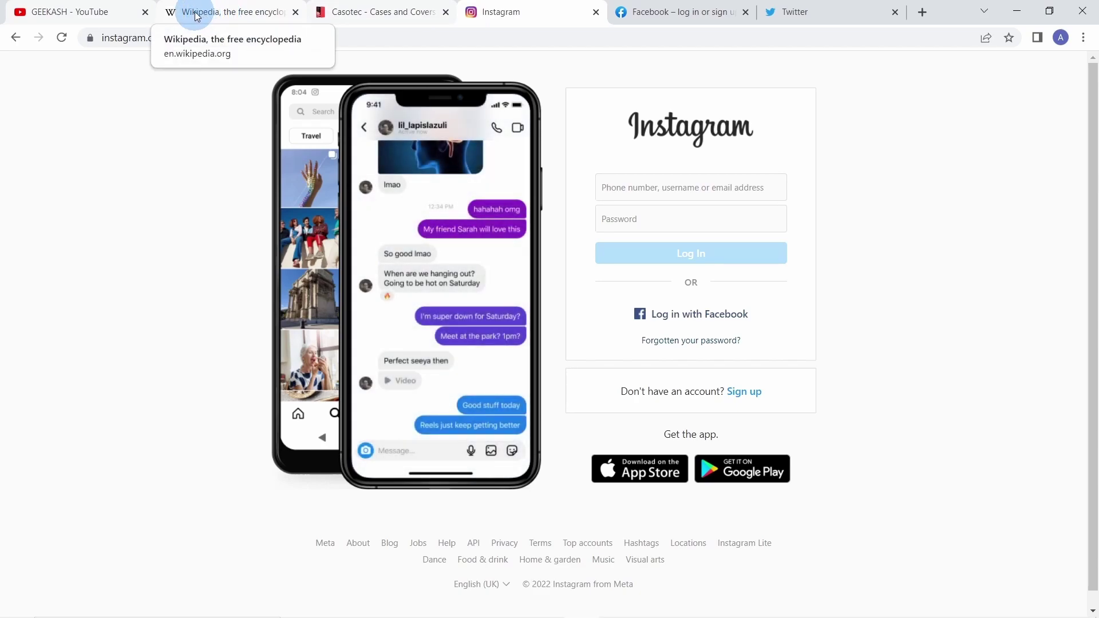
drag(194, 16, 499, 21)
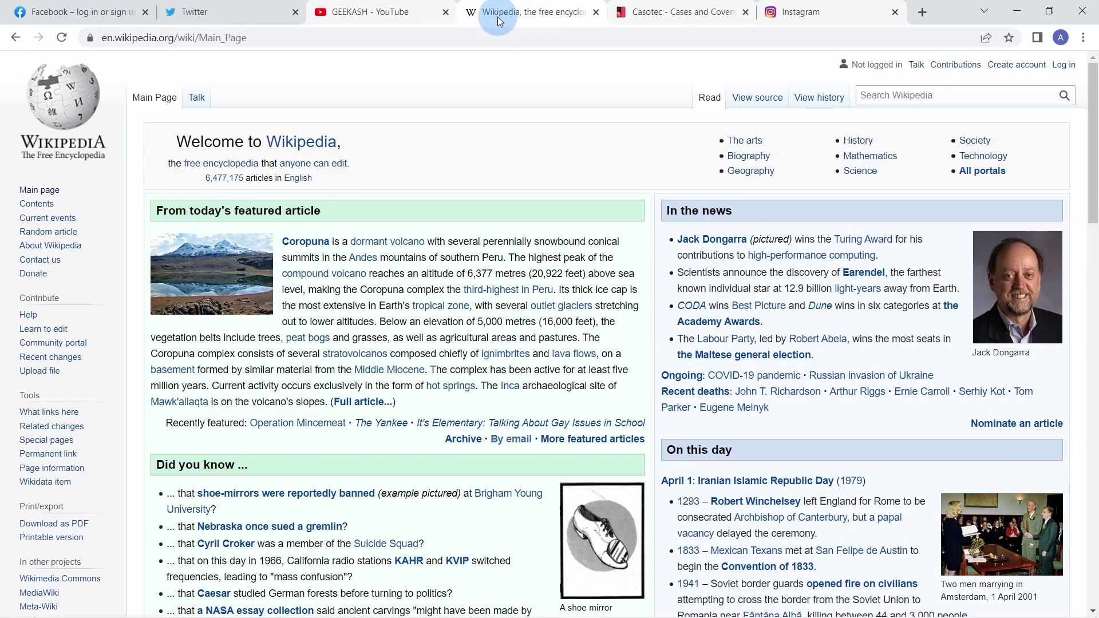
click(388, 19)
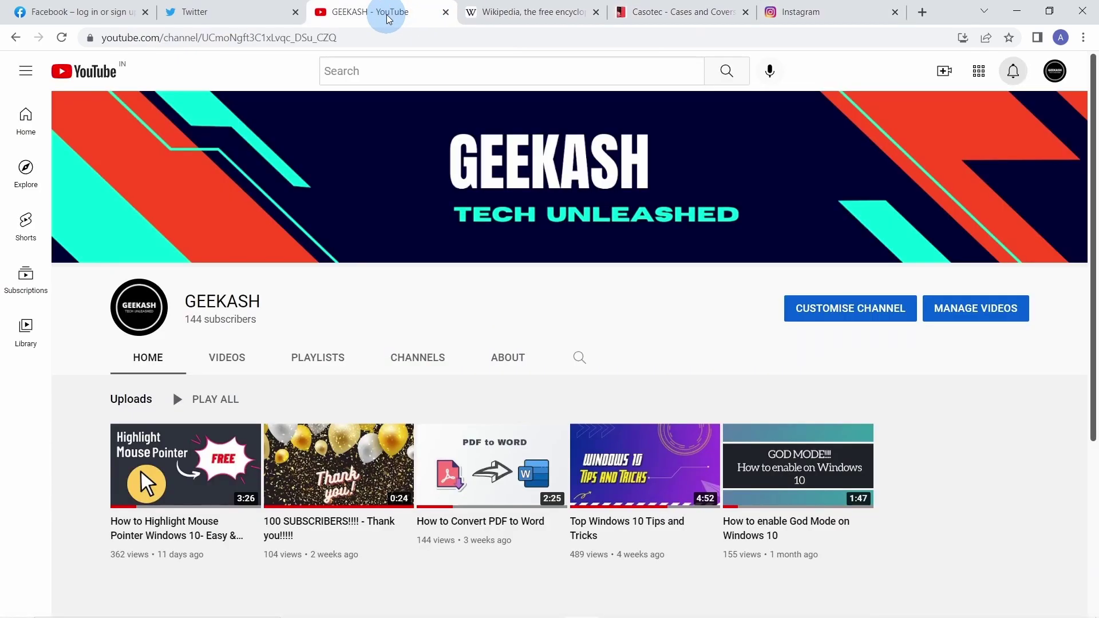
click(655, 20)
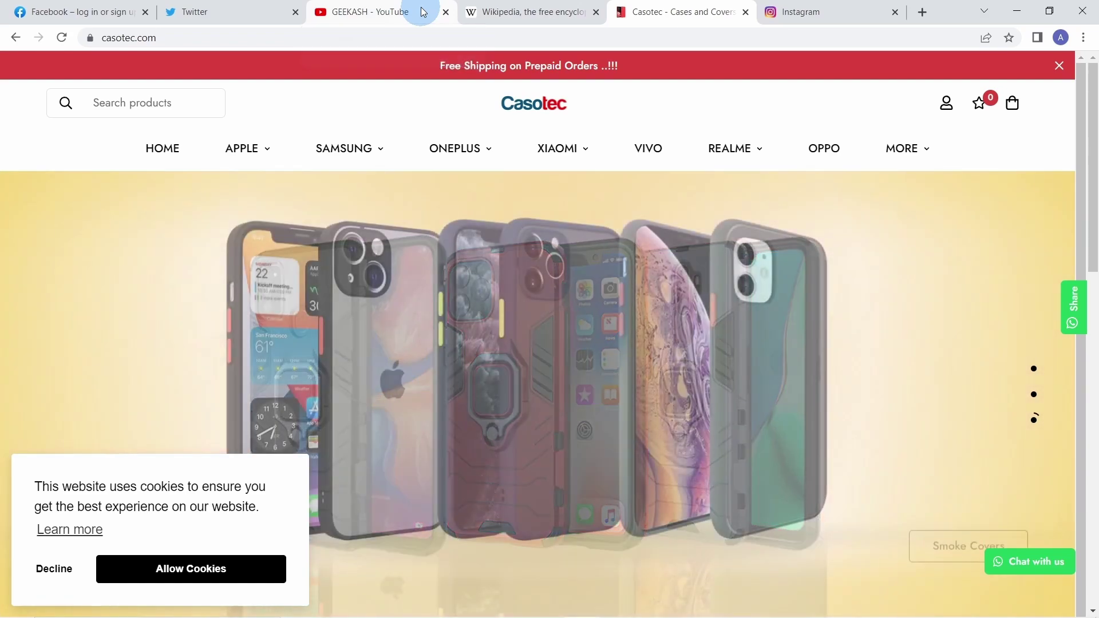
drag(421, 12, 116, 26)
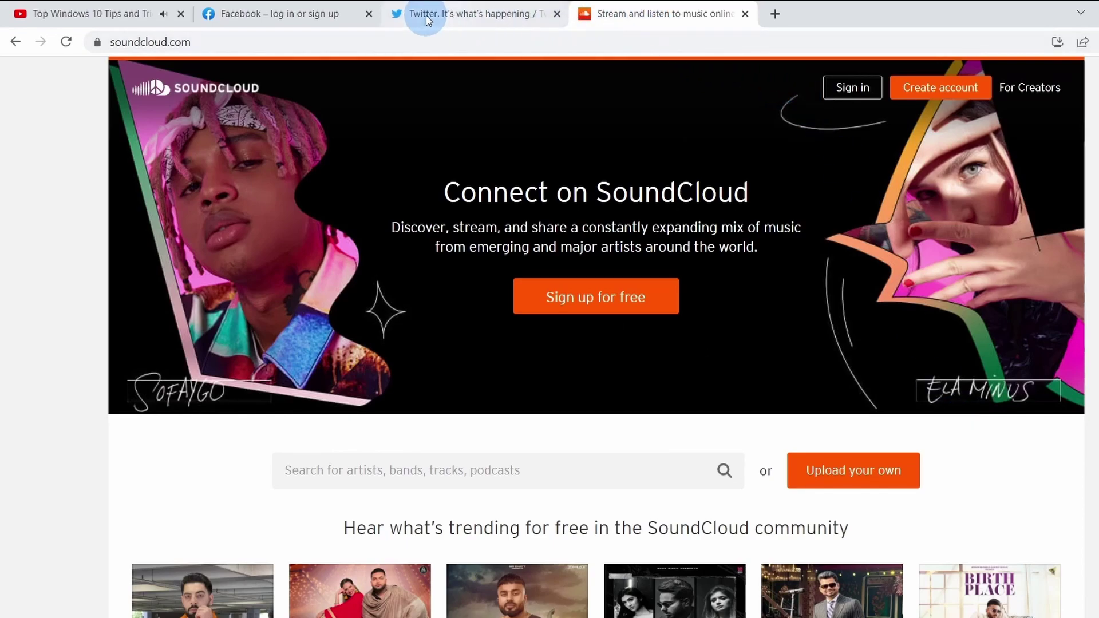
Step: Pause and resume the YouTube video, then pause it from the Global Media Controls
click(123, 17)
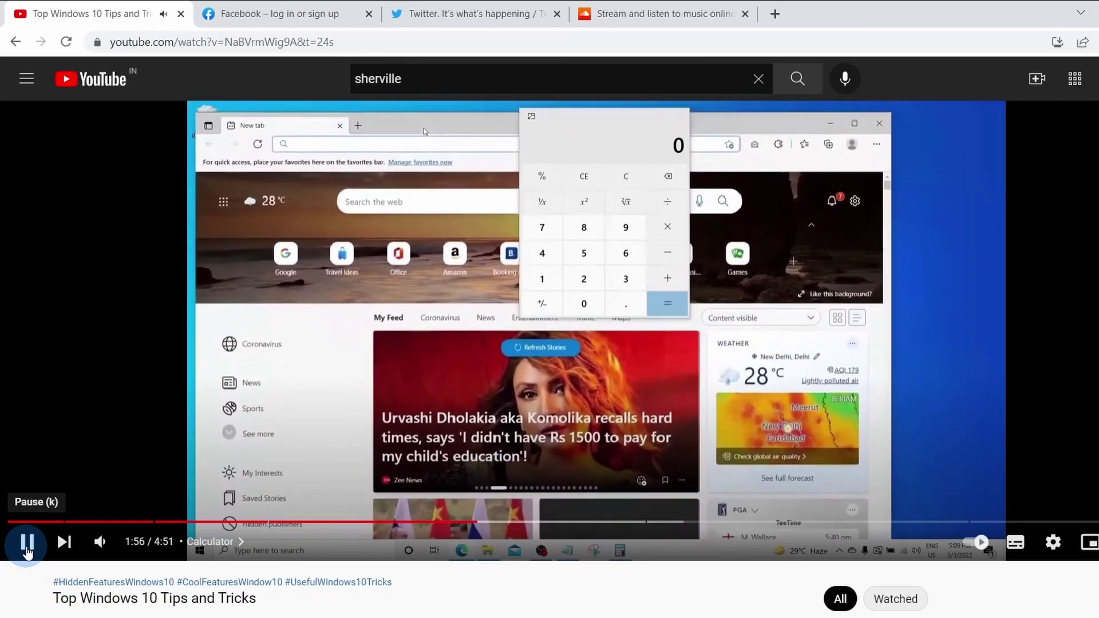
click(26, 549)
click(26, 550)
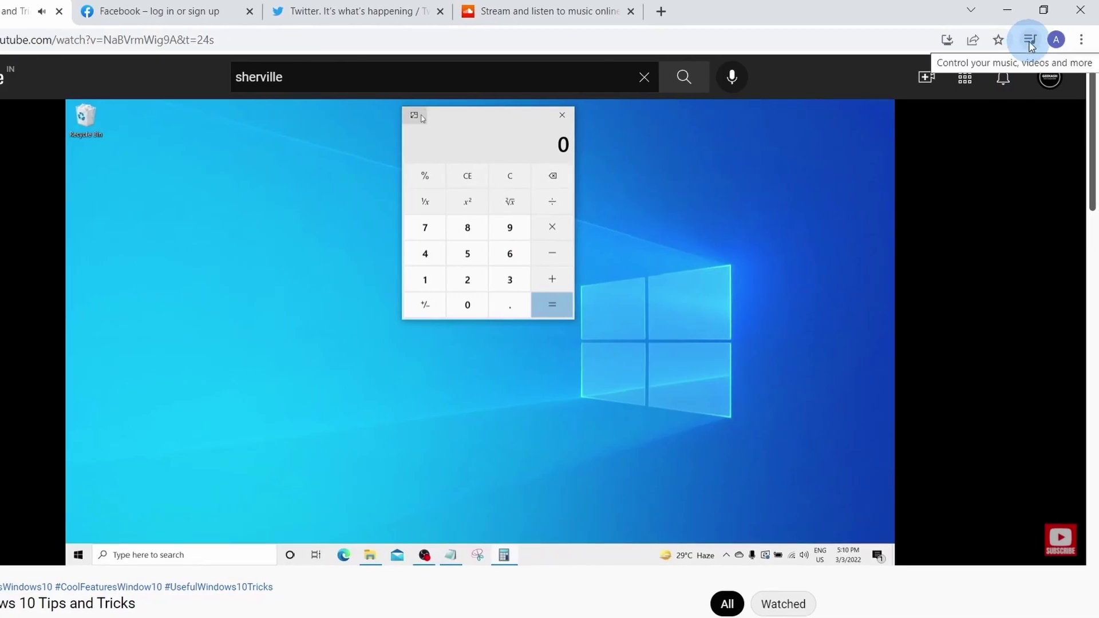
click(1029, 41)
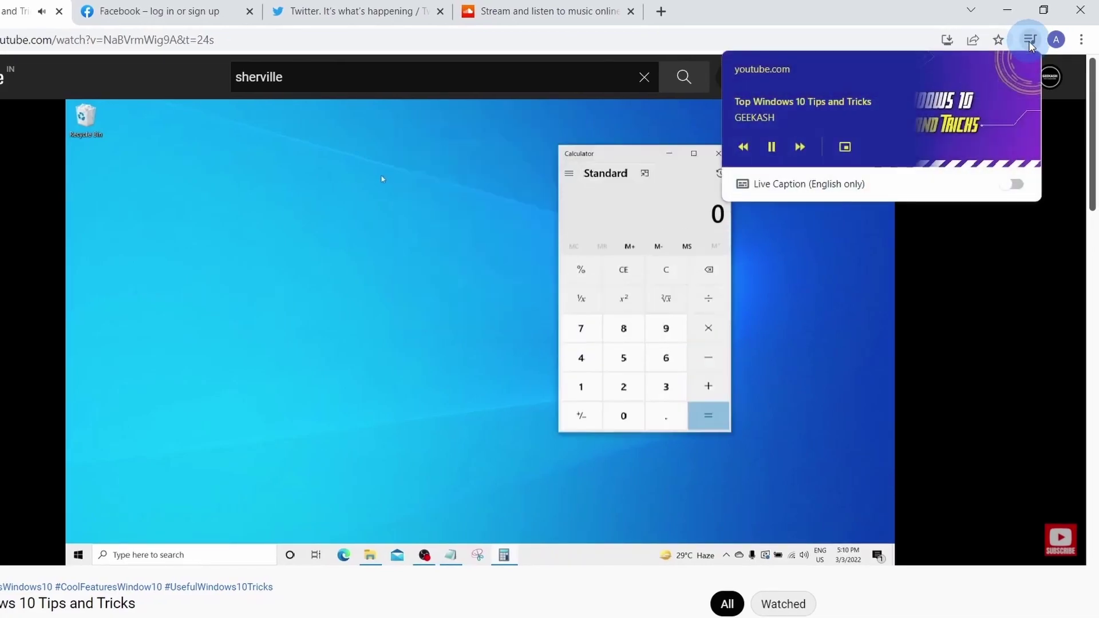
click(772, 147)
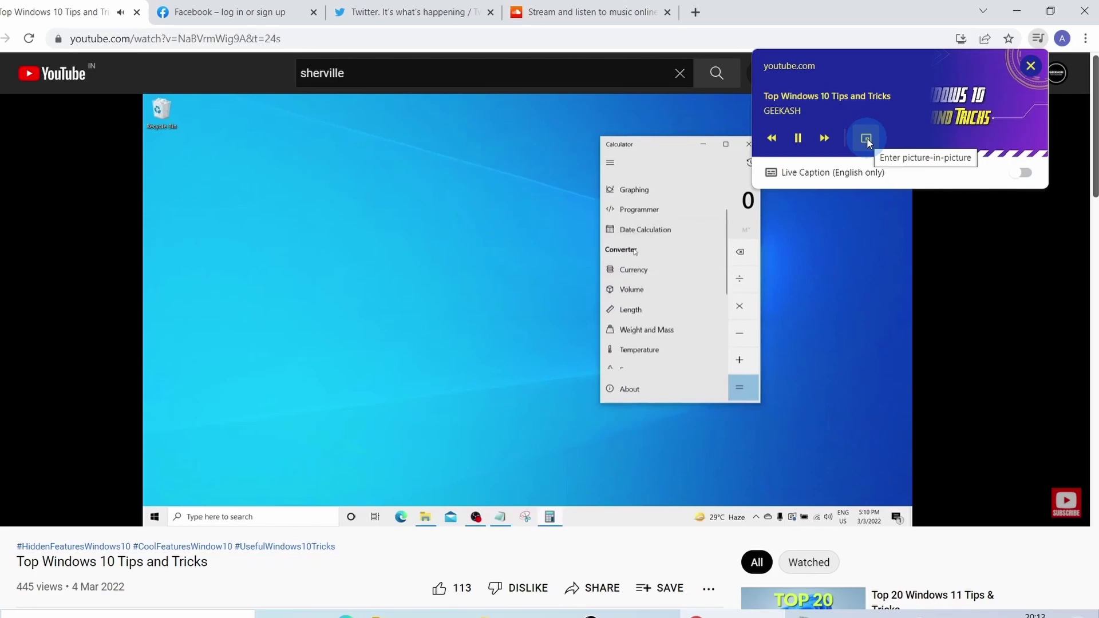
Step: Pop the video into picture-in-picture and browse the SoundCloud, Twitter and YouTube tabs
click(866, 140)
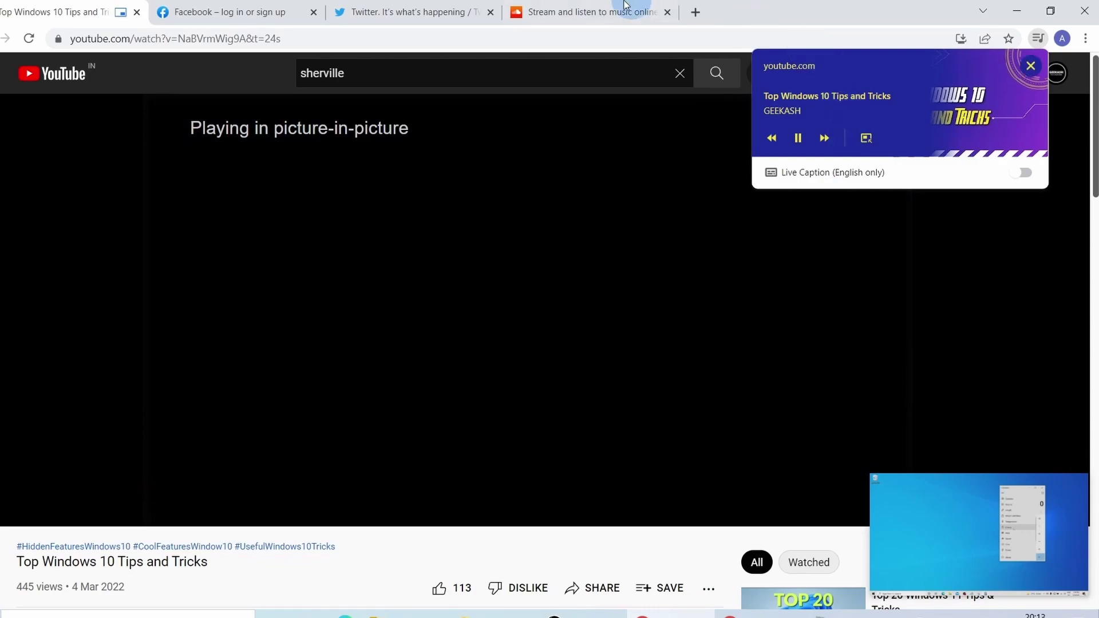
click(532, 13)
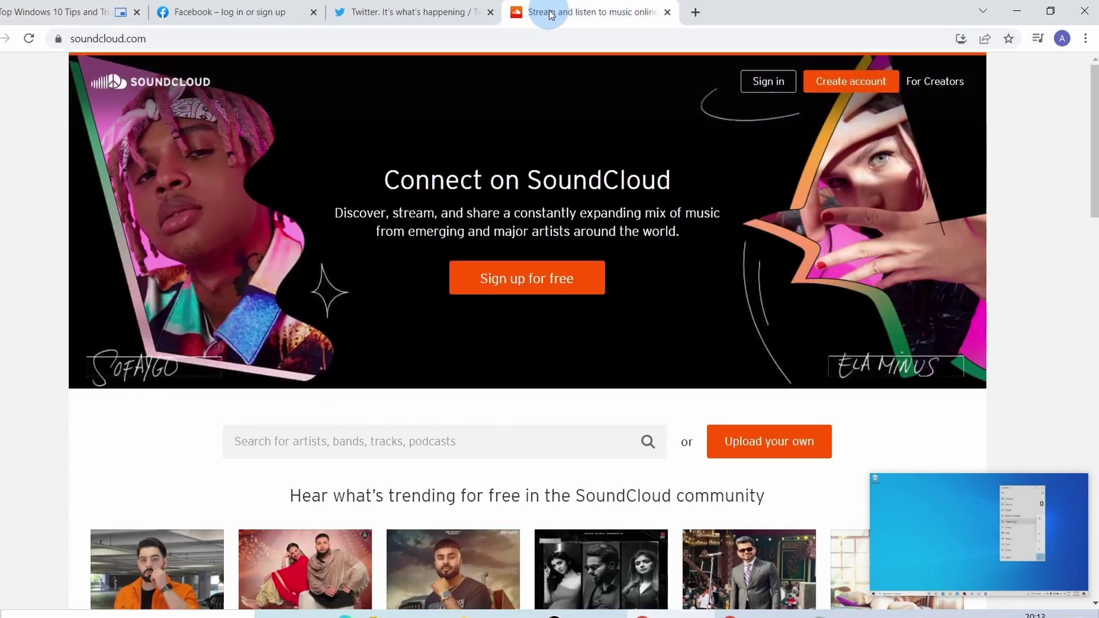
click(386, 13)
click(72, 12)
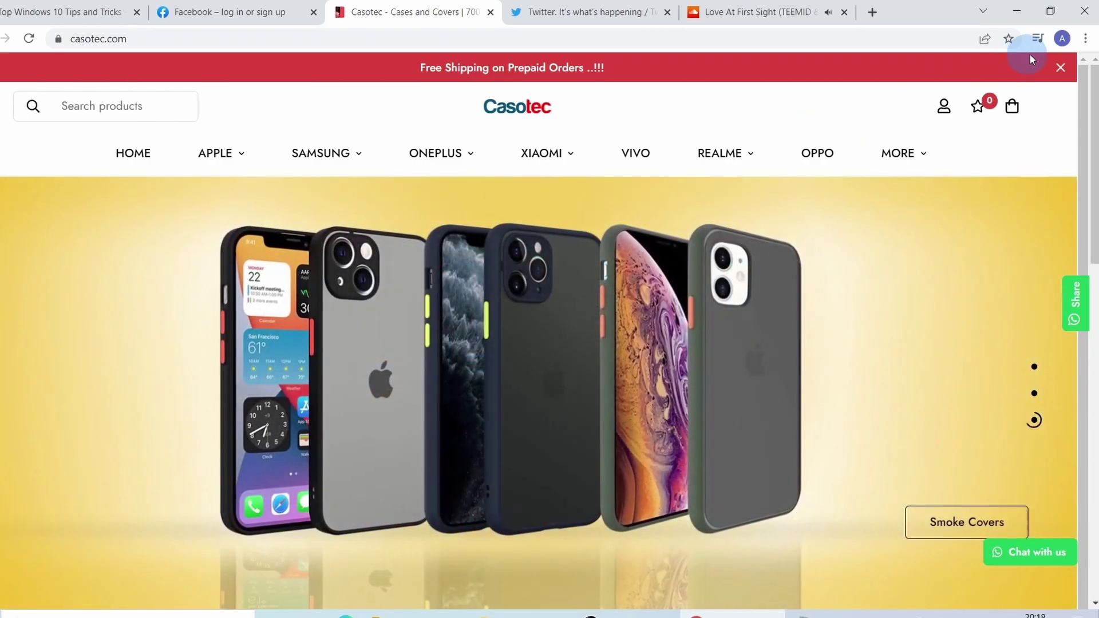
Step: Check the playing media, then mute the Fortune India site from its tab menu
click(1040, 39)
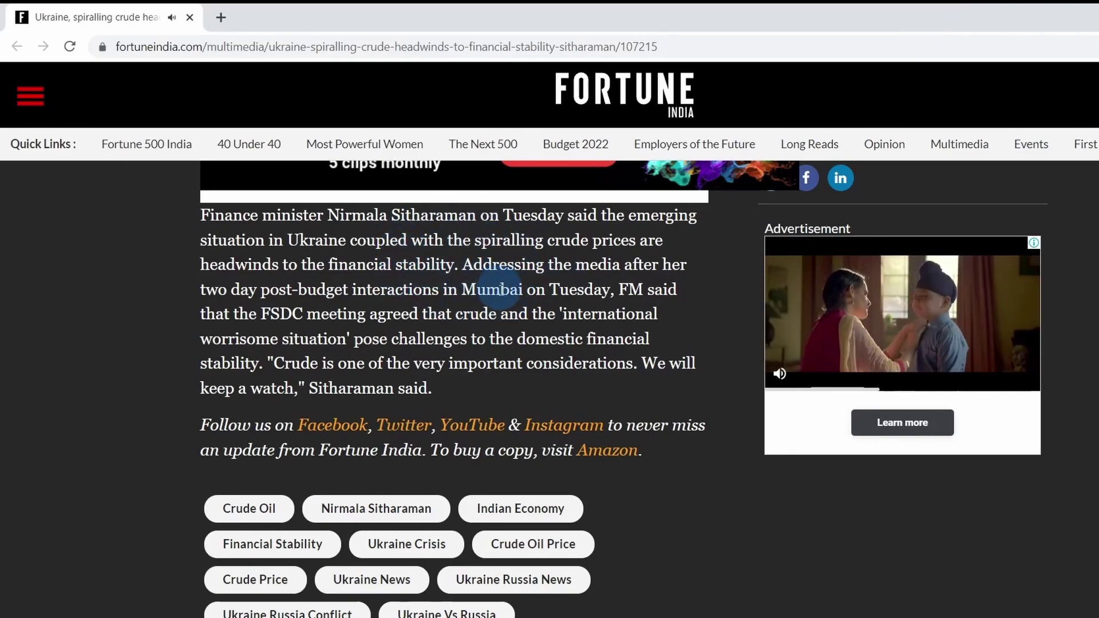
mouse_move(784, 329)
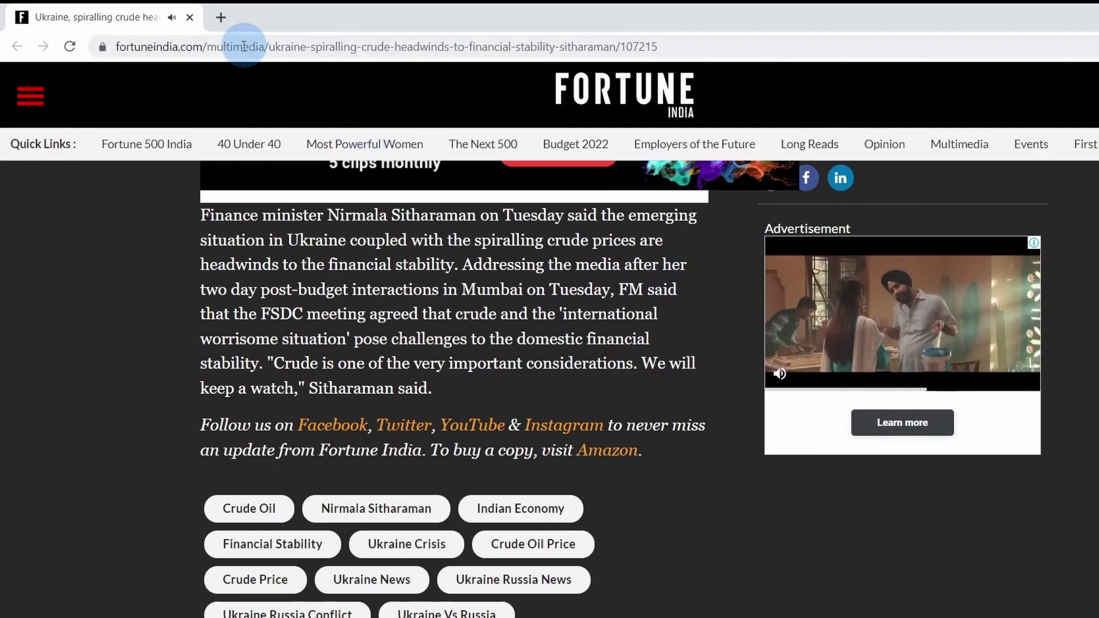
right_click(141, 20)
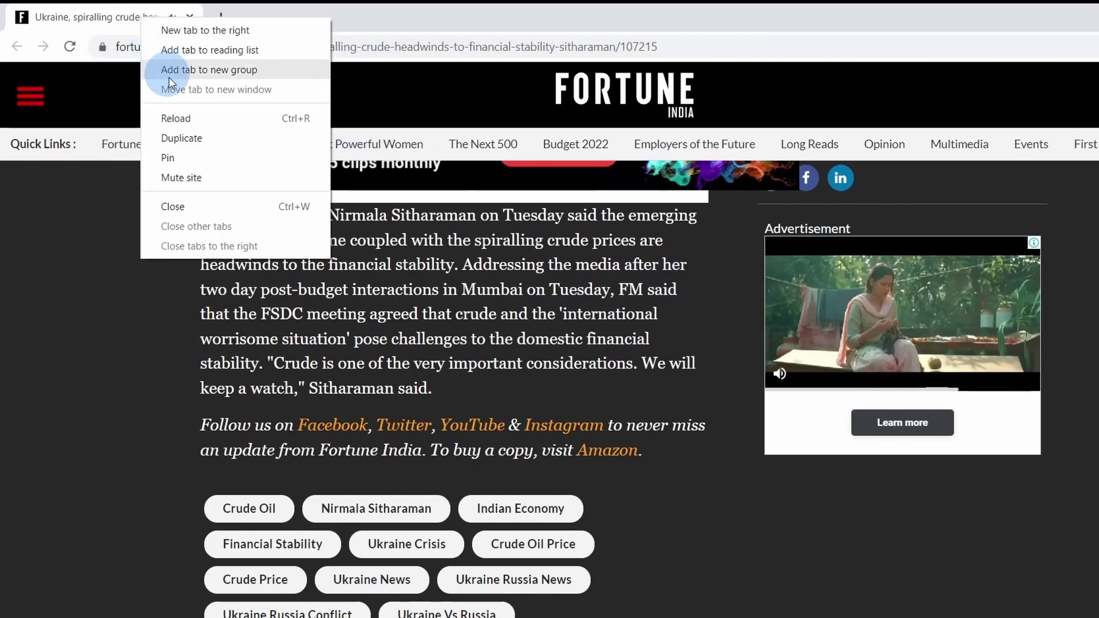
click(190, 179)
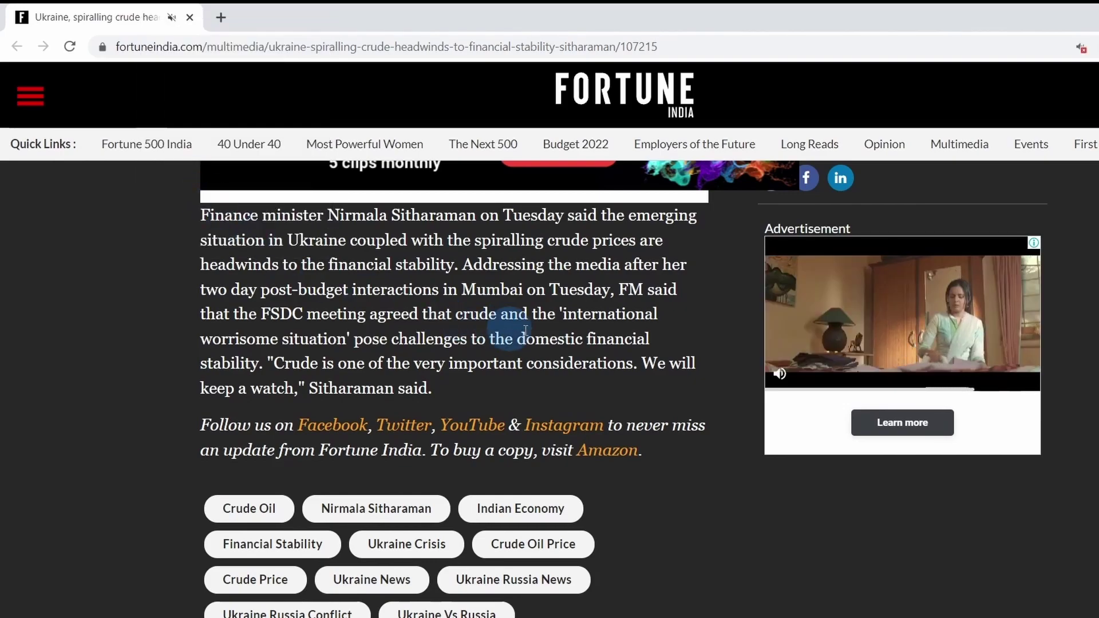
mouse_move(861, 342)
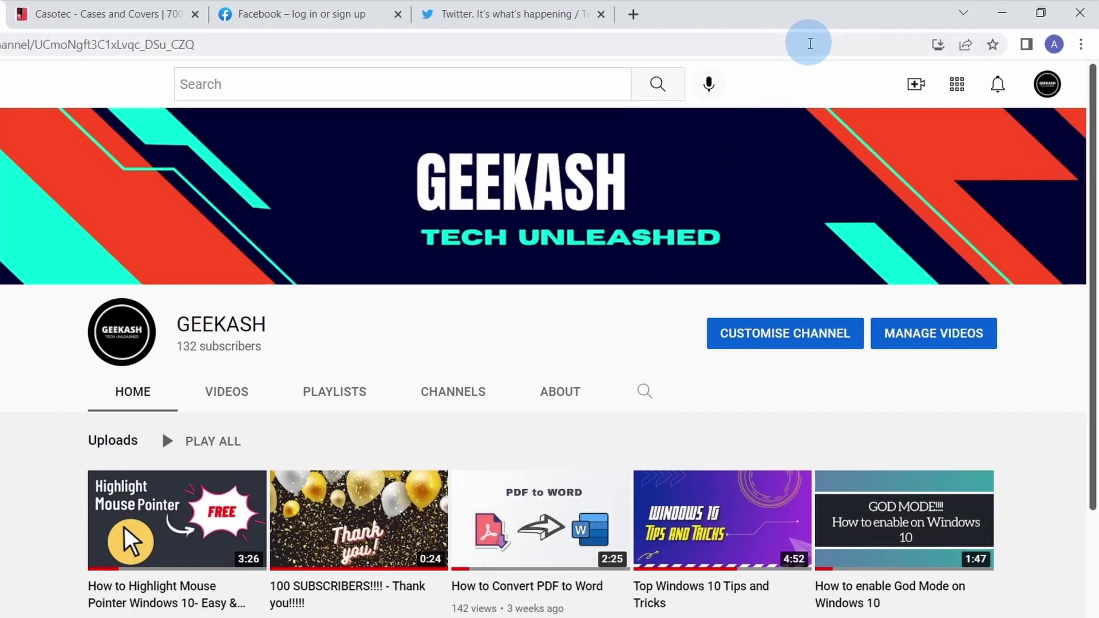
Step: Open Chrome's Task Manager and end the 'App: GEEKASH - YouTube' process
right_click(833, 23)
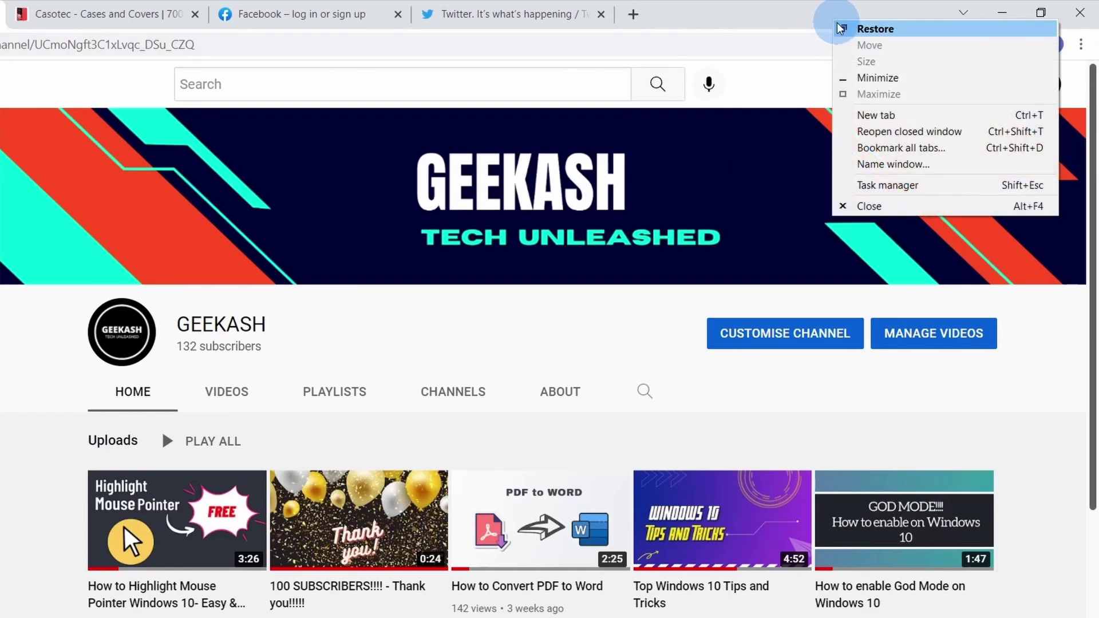
click(870, 185)
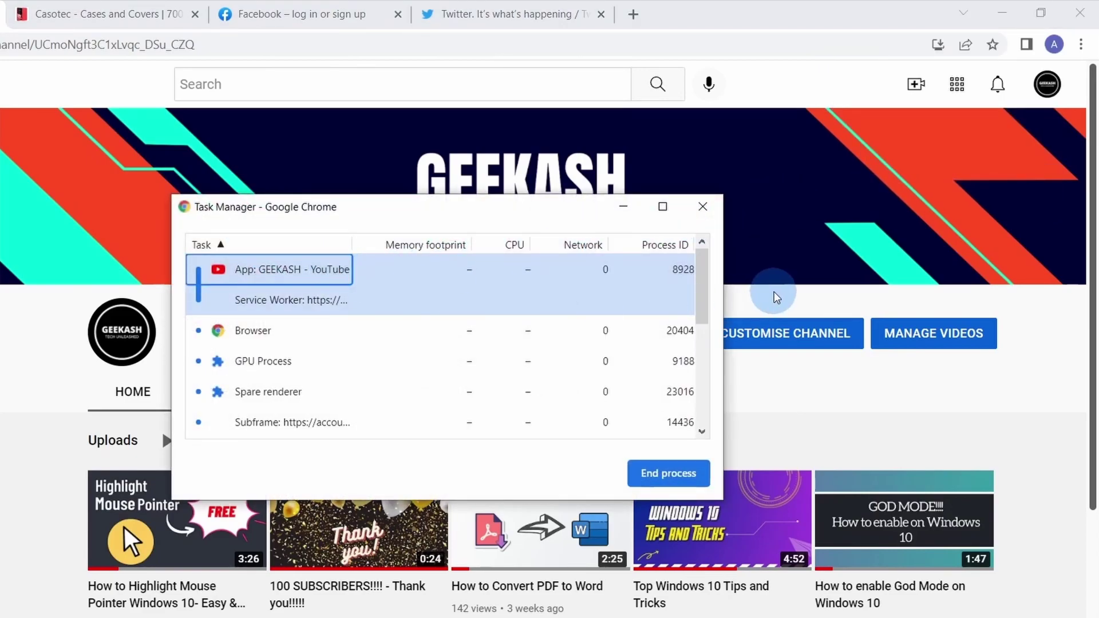
drag(701, 283, 703, 252)
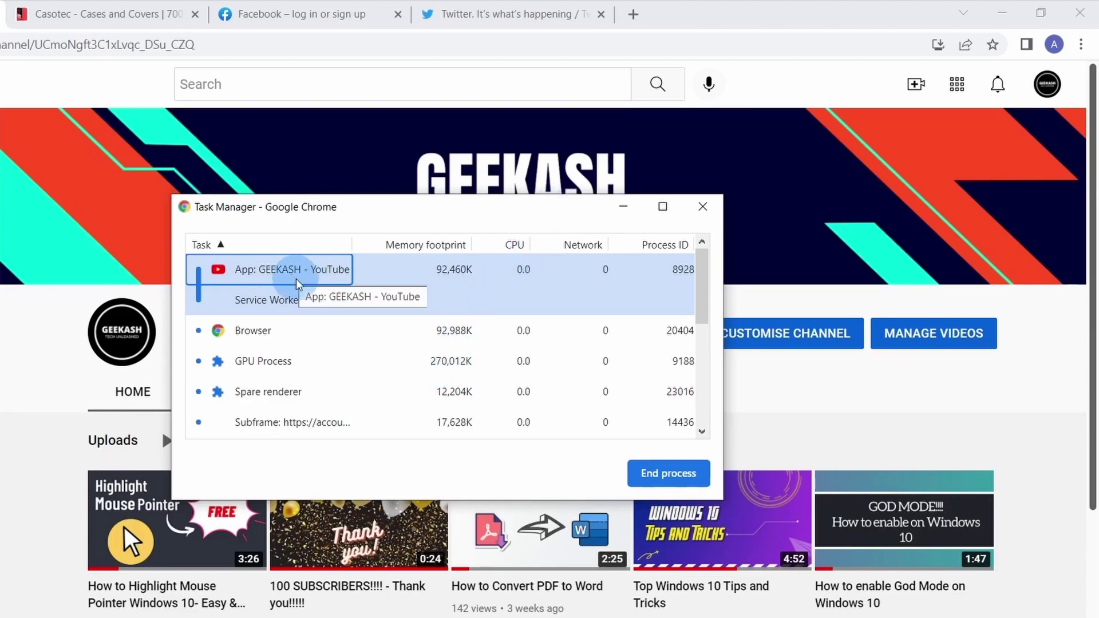
click(675, 475)
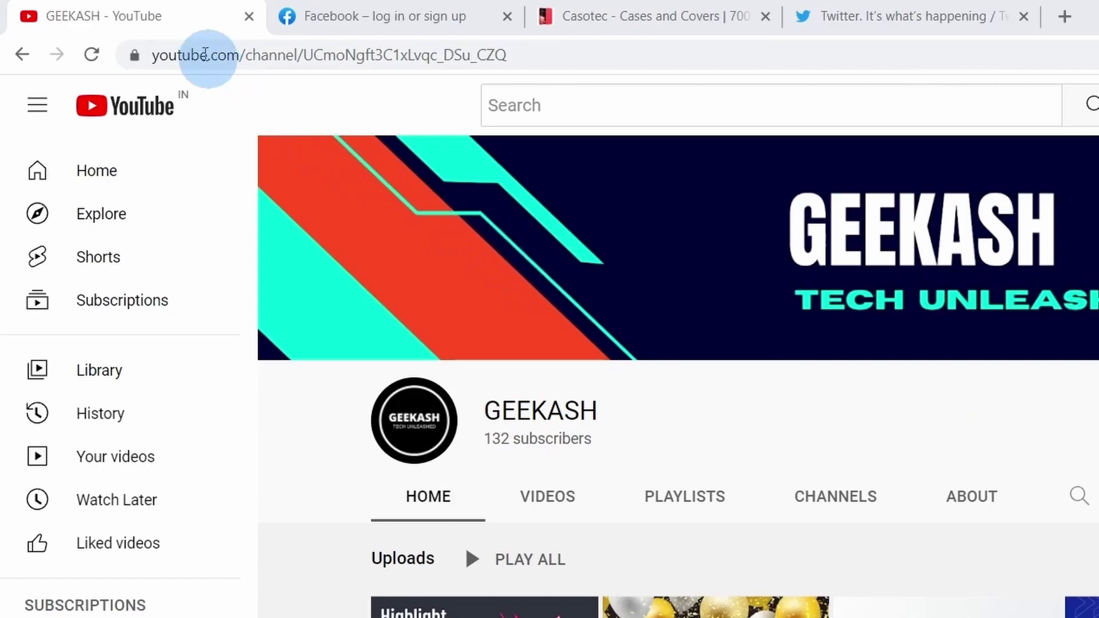
Step: Pin the GEEKASH YouTube tab, visit the Facebook and Casotec tabs, then return to it
right_click(131, 18)
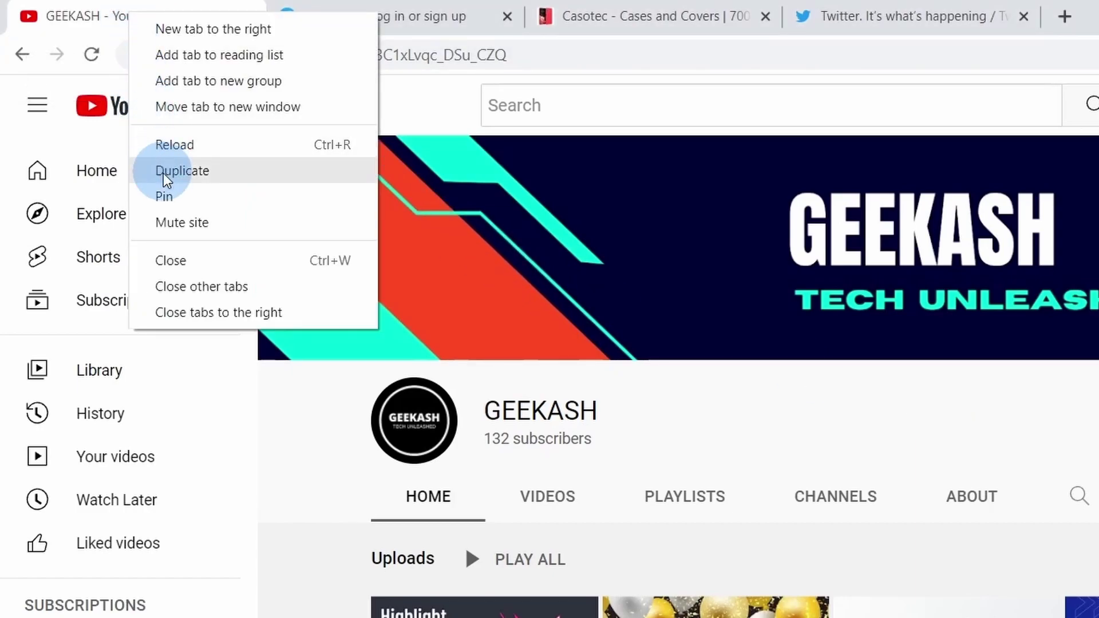
click(163, 196)
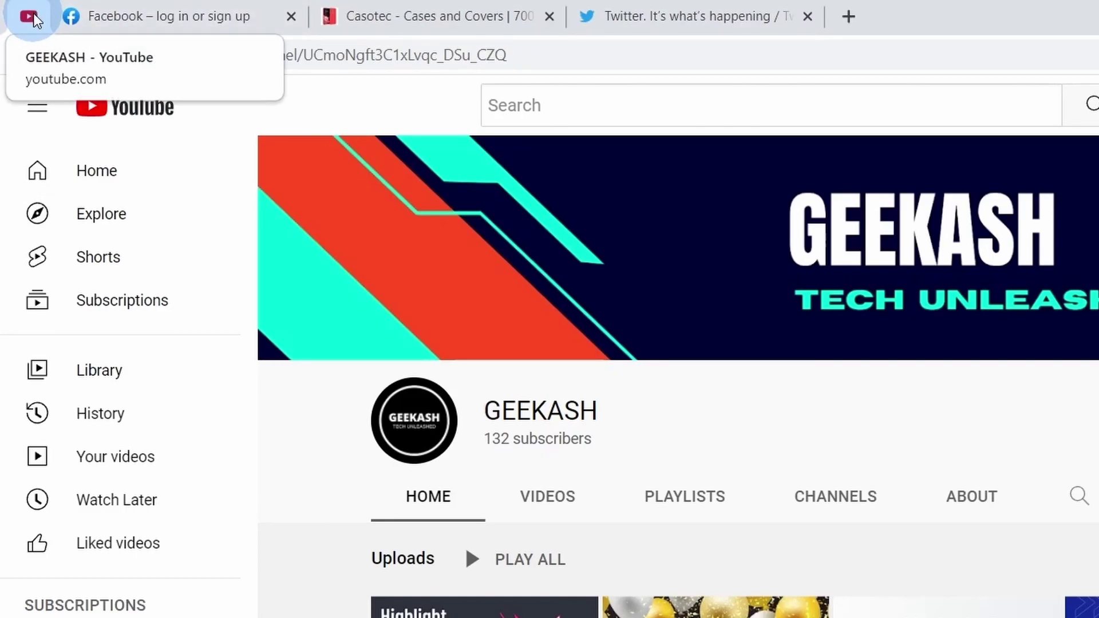
click(178, 14)
click(414, 12)
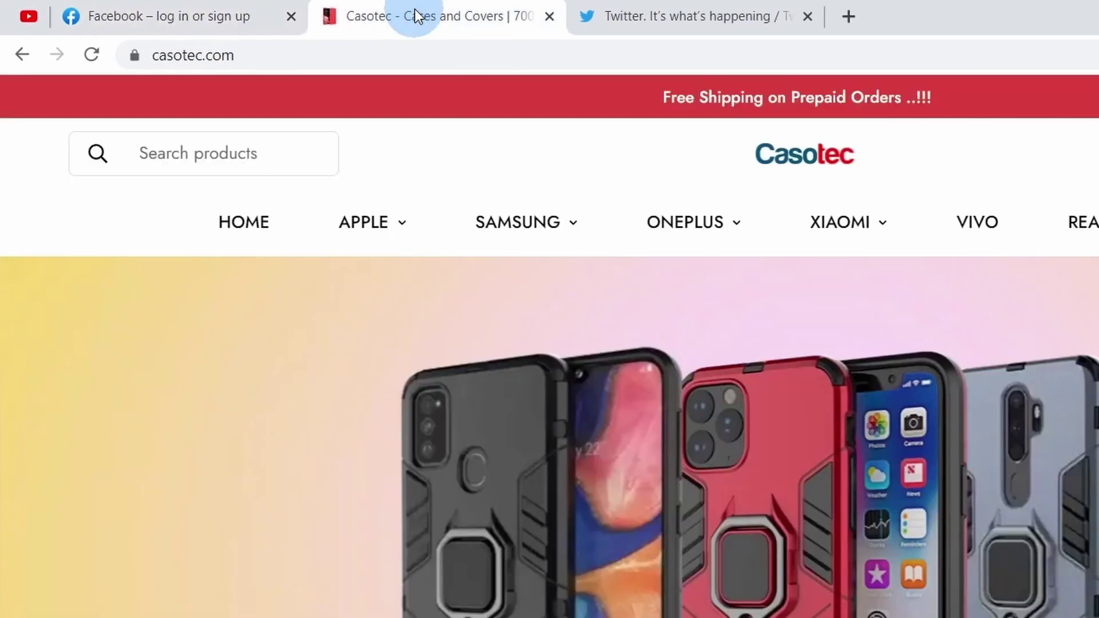
click(208, 12)
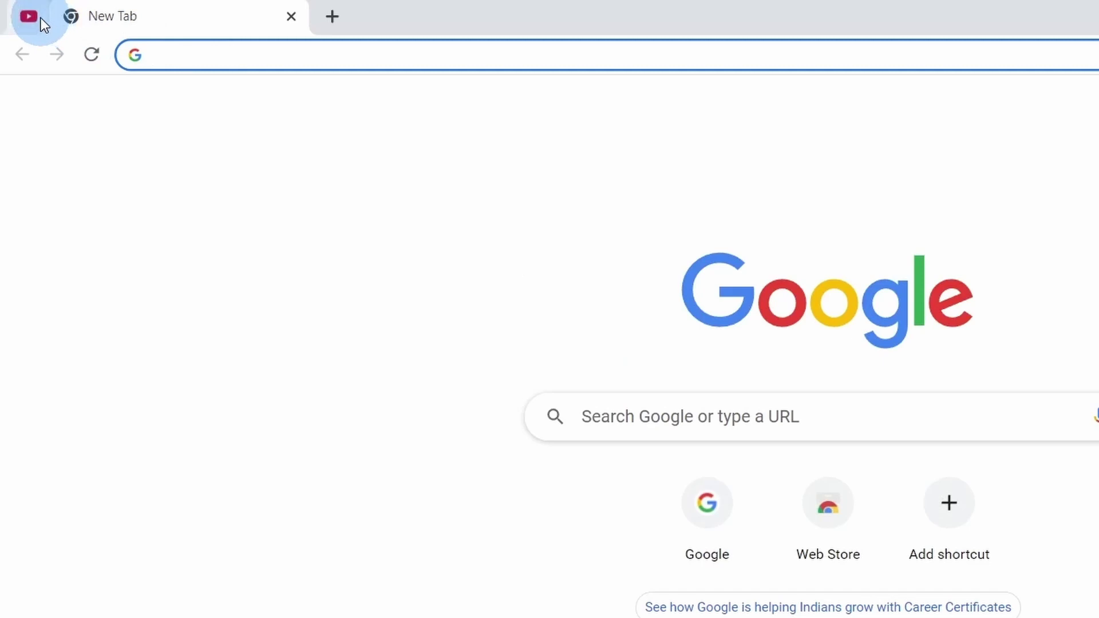
click(34, 16)
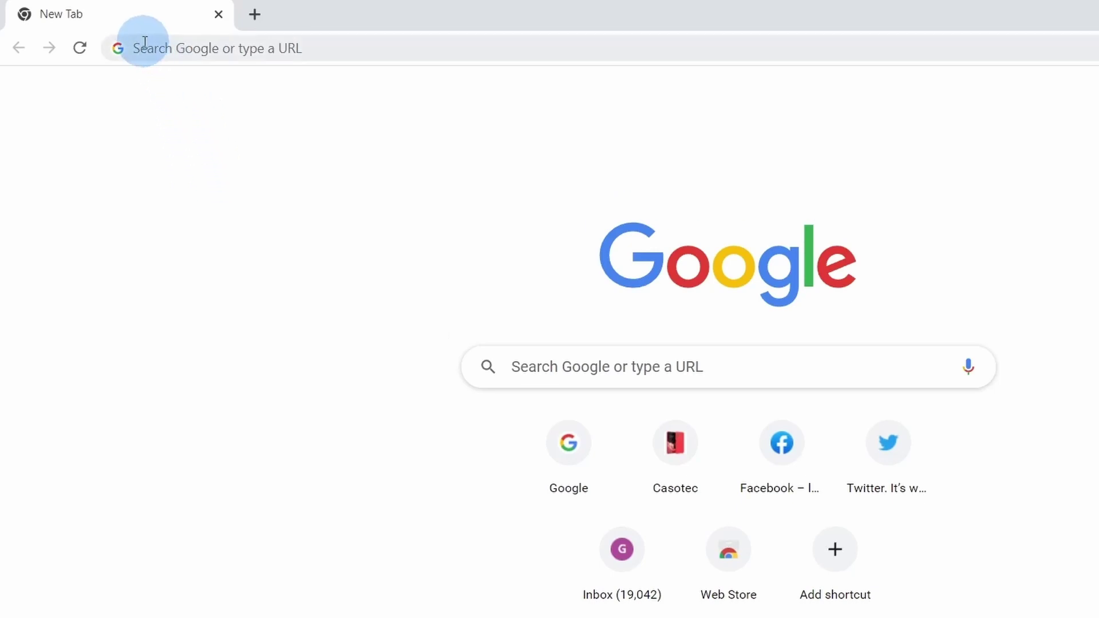
Step: Calculate 256+345 (601) and then 22/7 (3.14285714) in the address bar
click(175, 51)
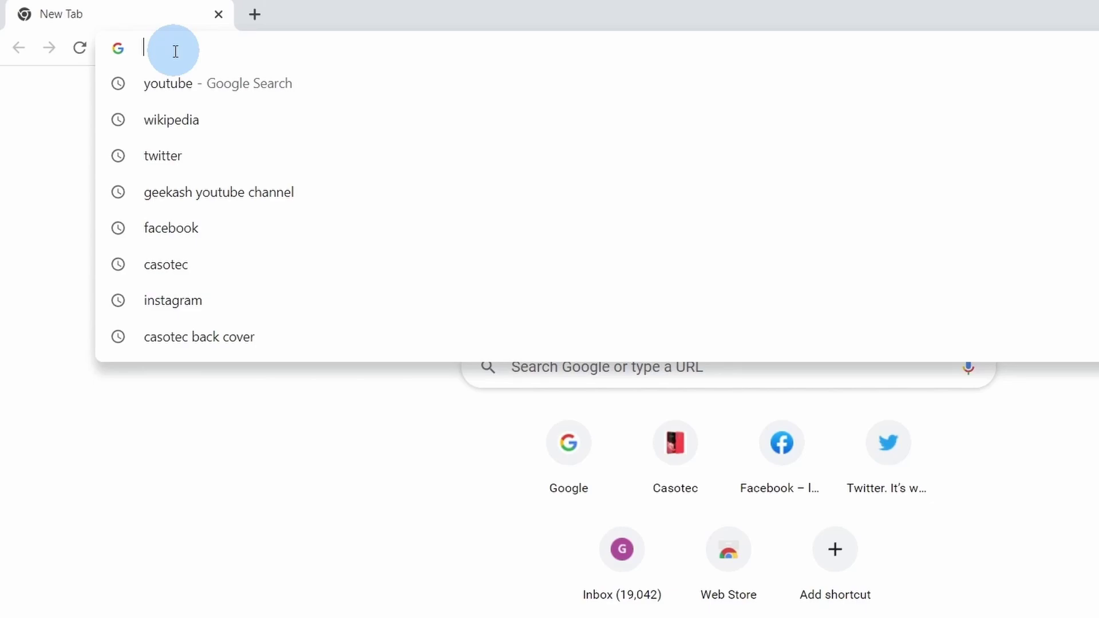
text(256+345)
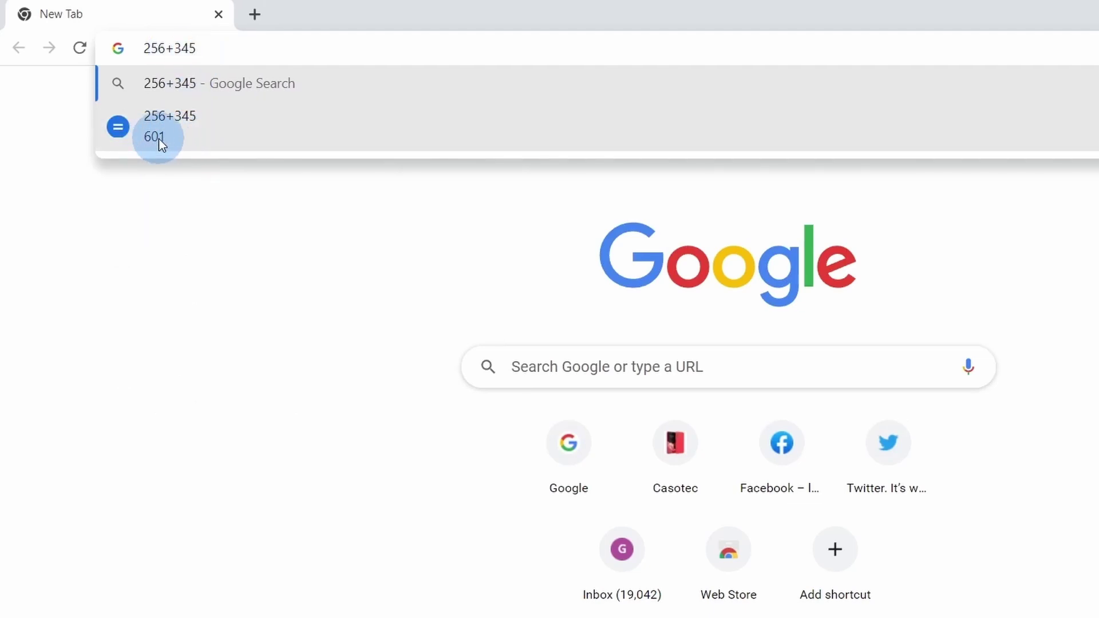
key(ctrl+a)
text(22/7)
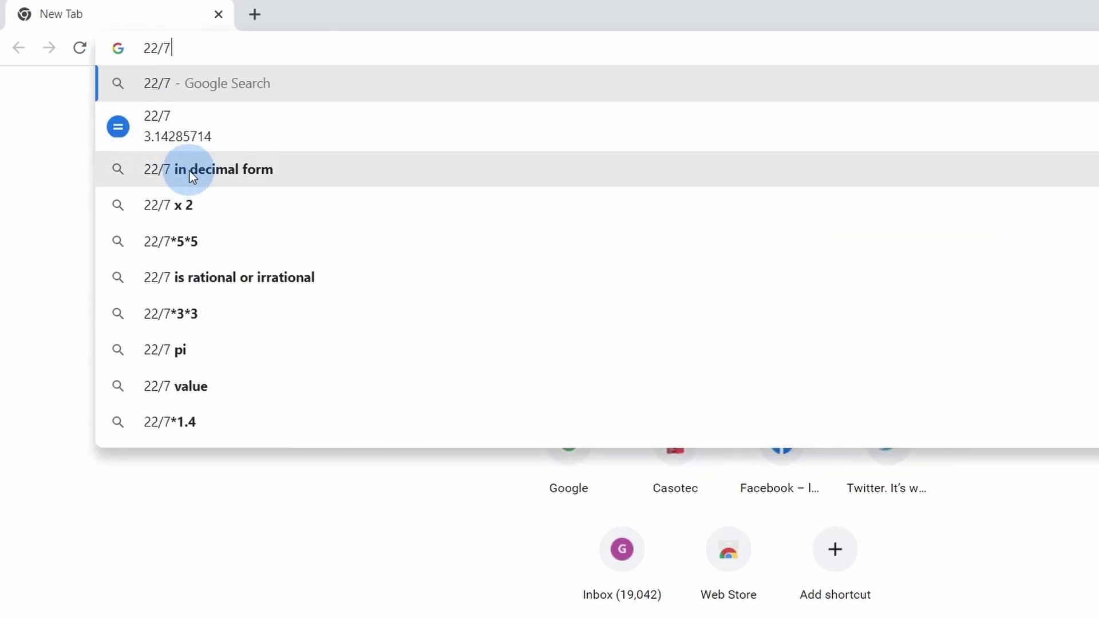